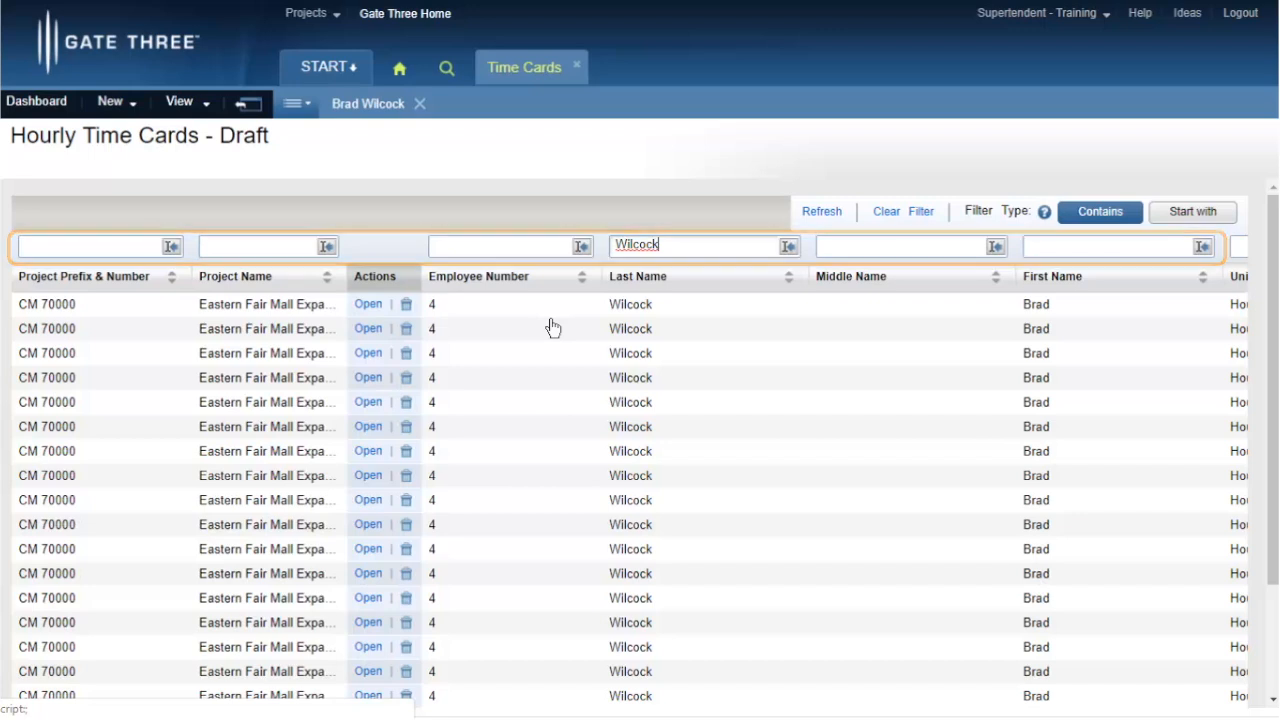
- Open the first listed draft time card and set the type of time on hourly earnings line 4 to Straight Time
click(370, 306)
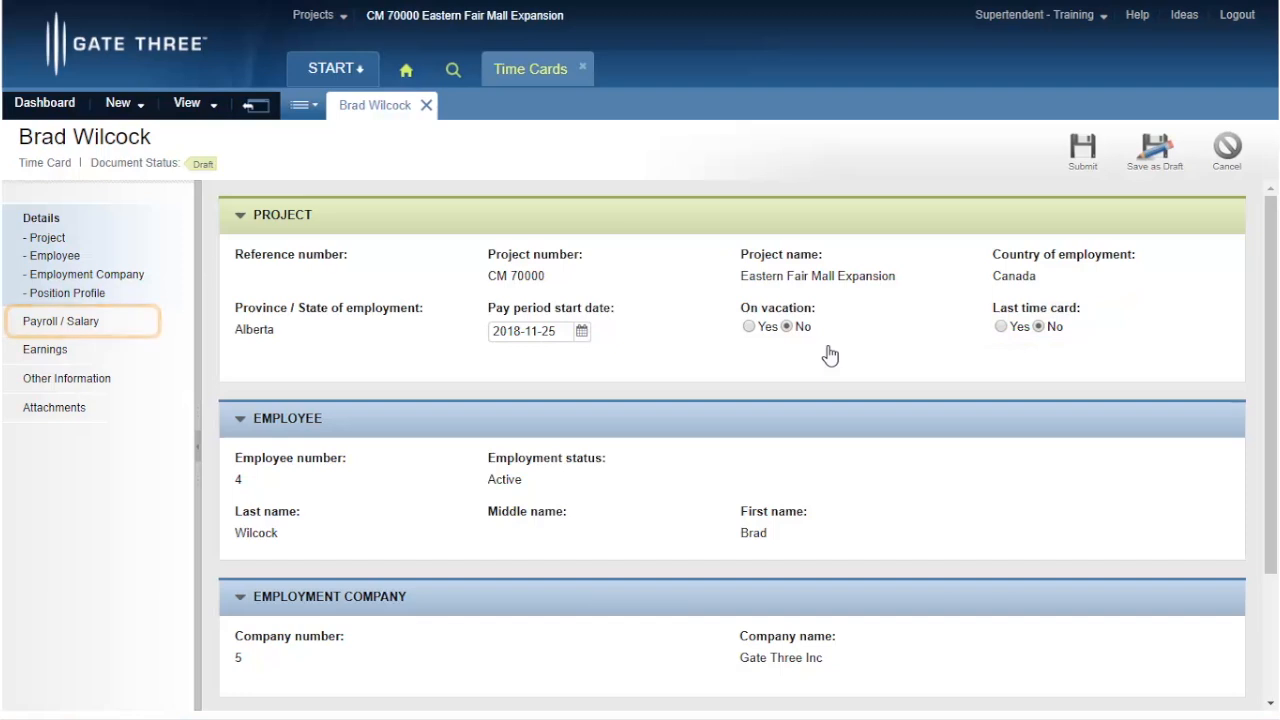
click(94, 331)
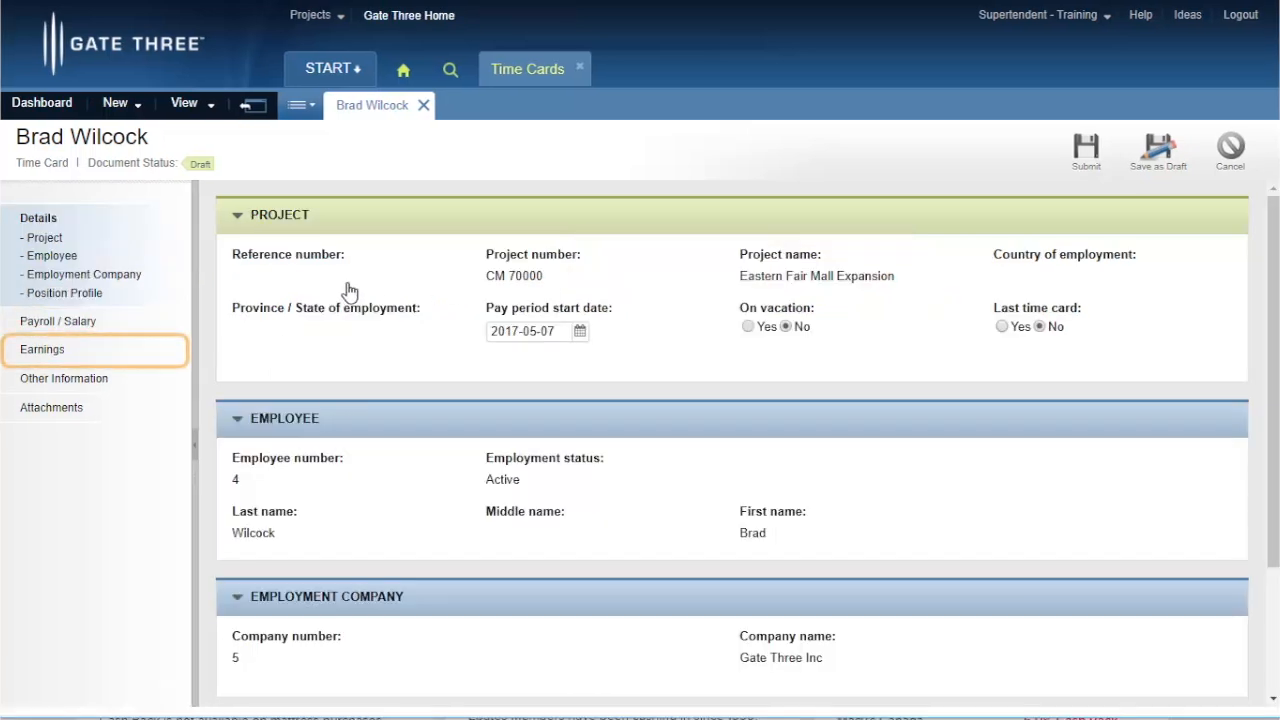
click(72, 363)
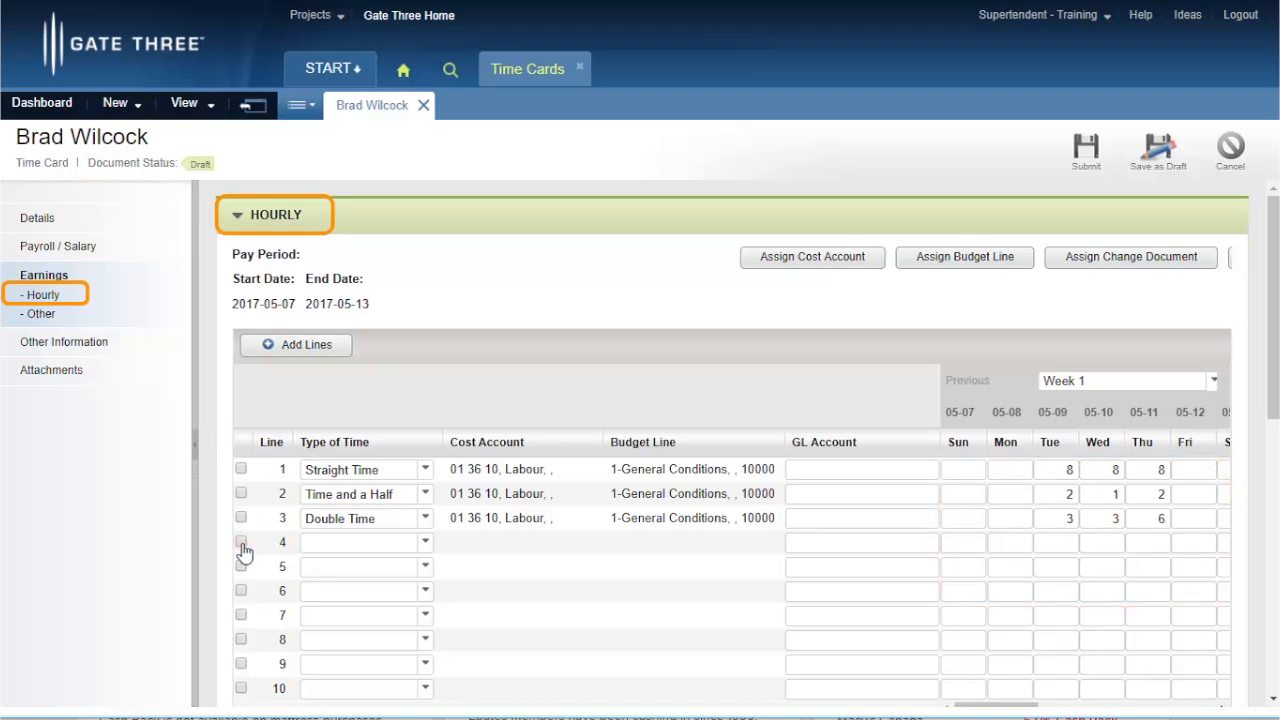
click(337, 543)
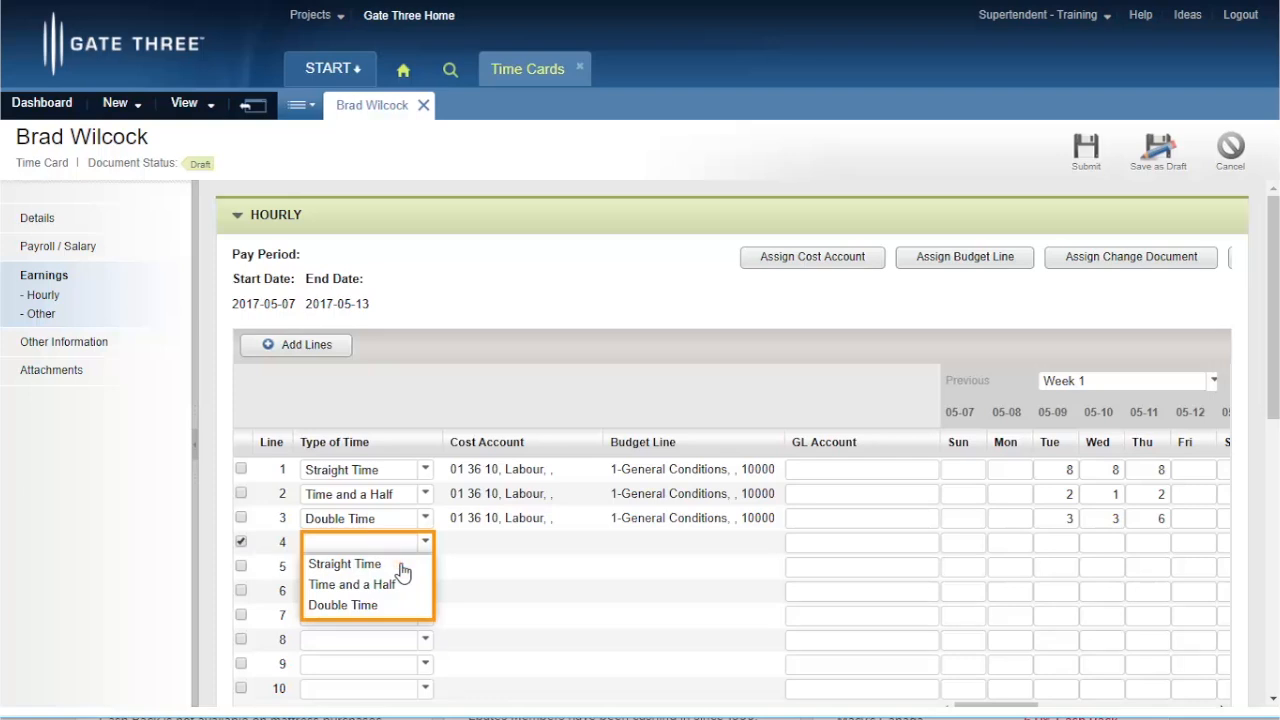
click(345, 564)
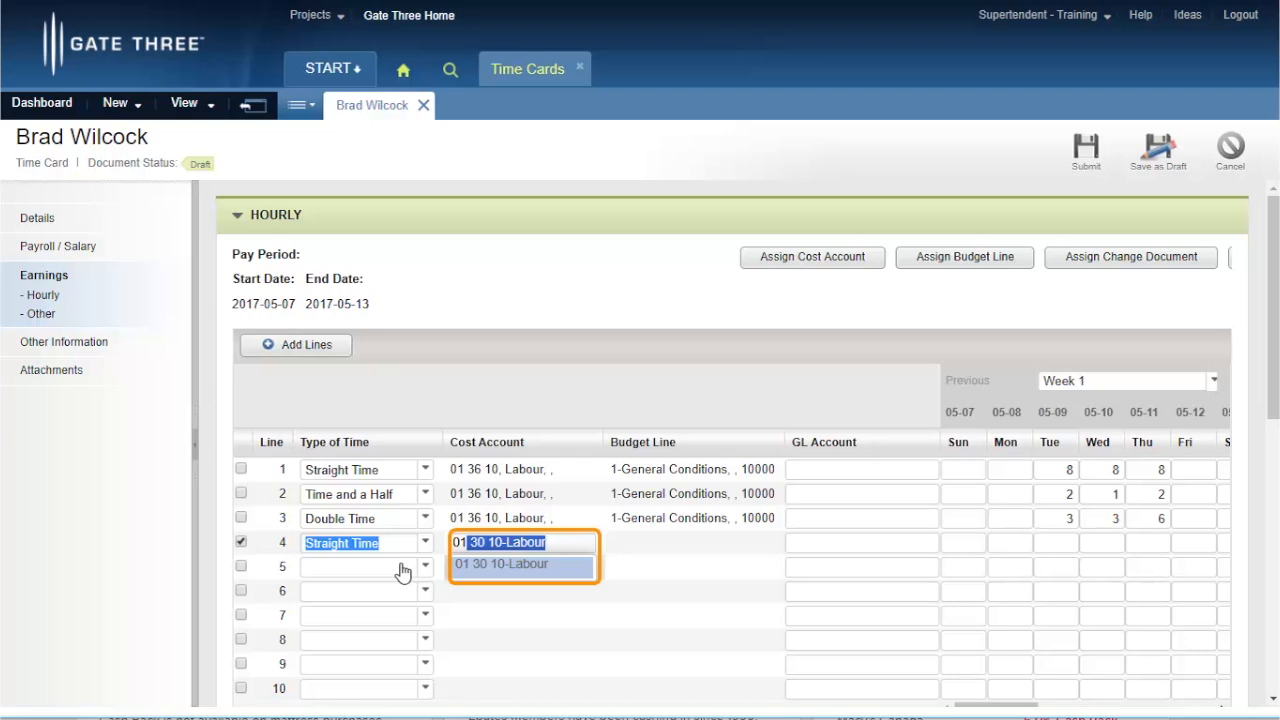
- Assign cost account 01 36 10 Labour (Fire Extinguishers) and budget line 10000 General Accounts to hourly line 4
click(822, 266)
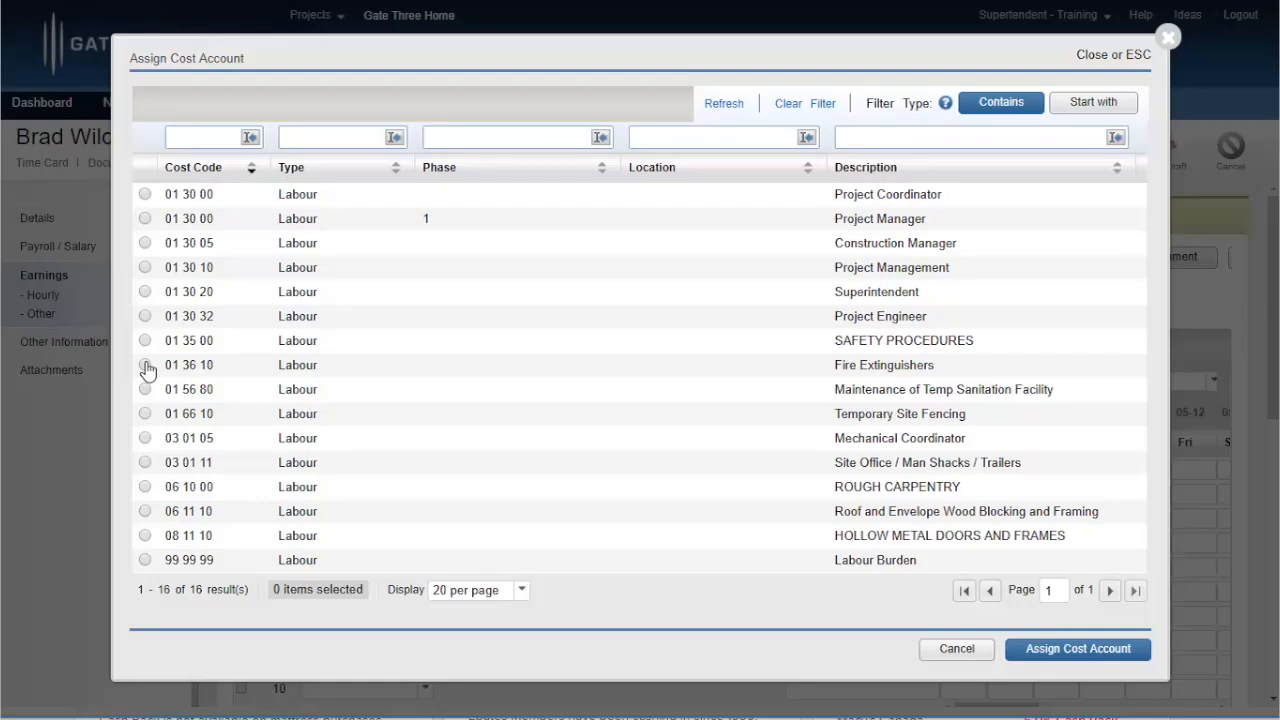
click(145, 366)
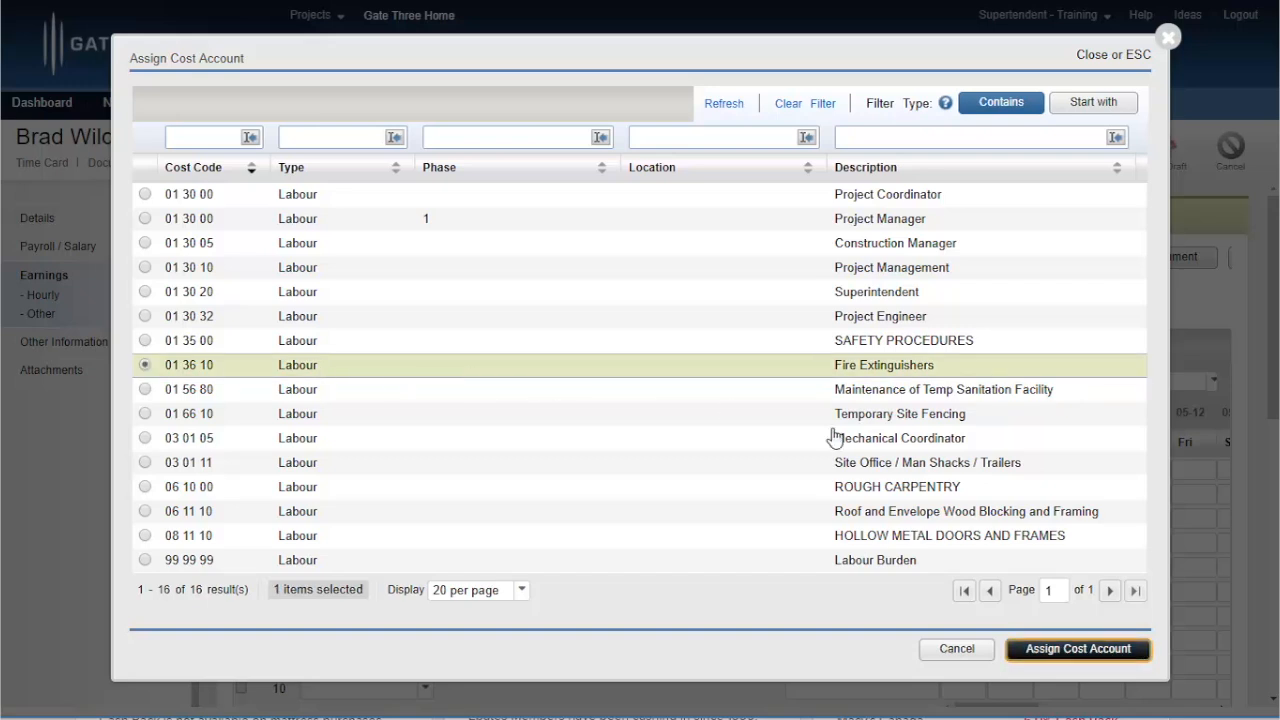
click(1078, 649)
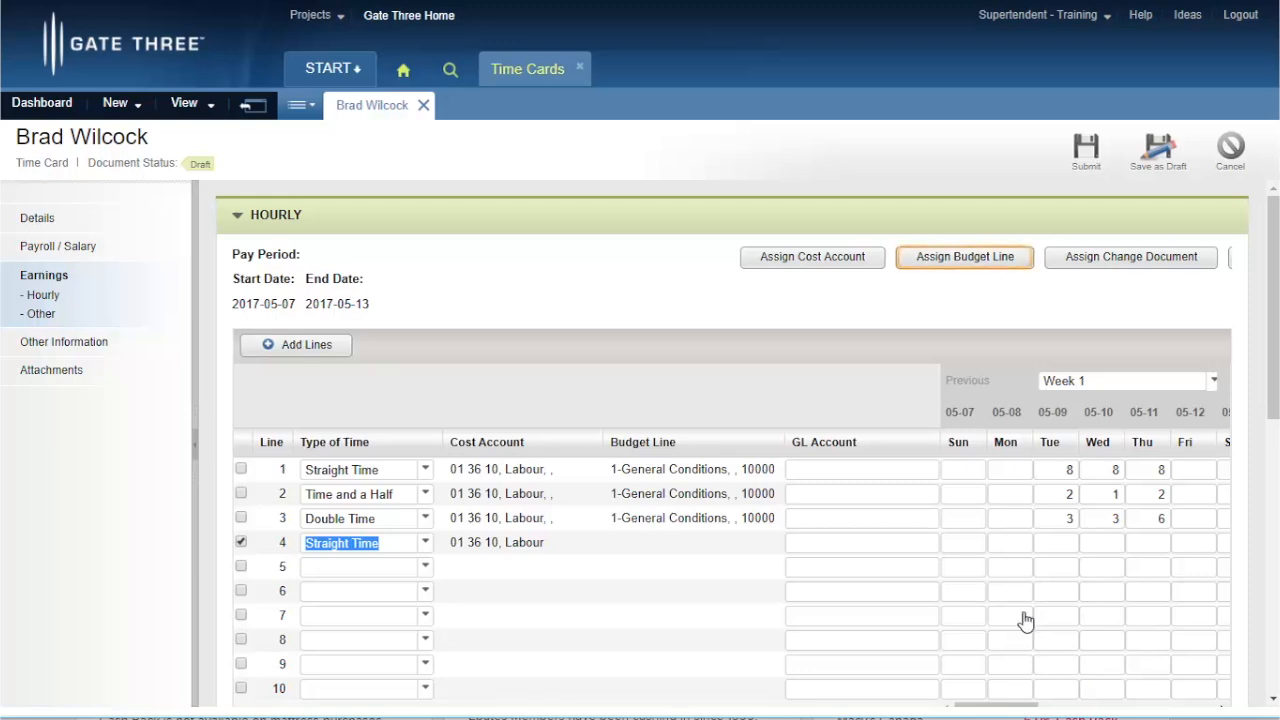
click(968, 262)
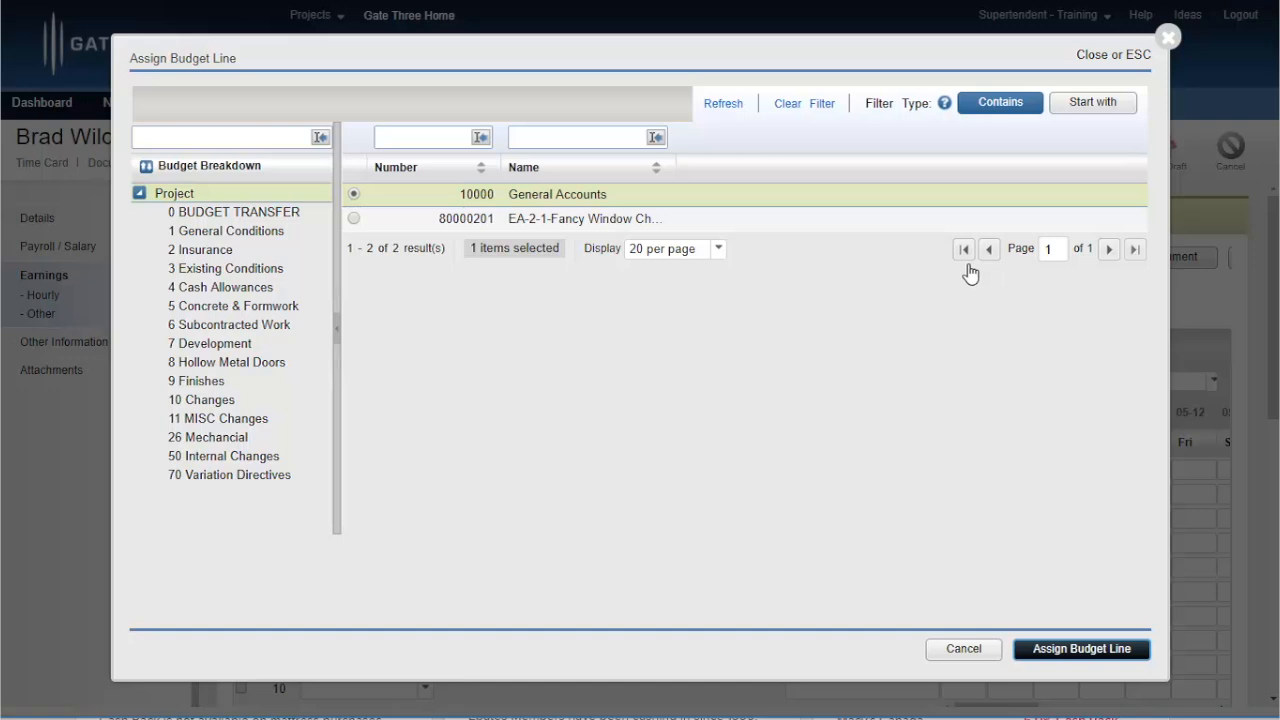
click(1105, 652)
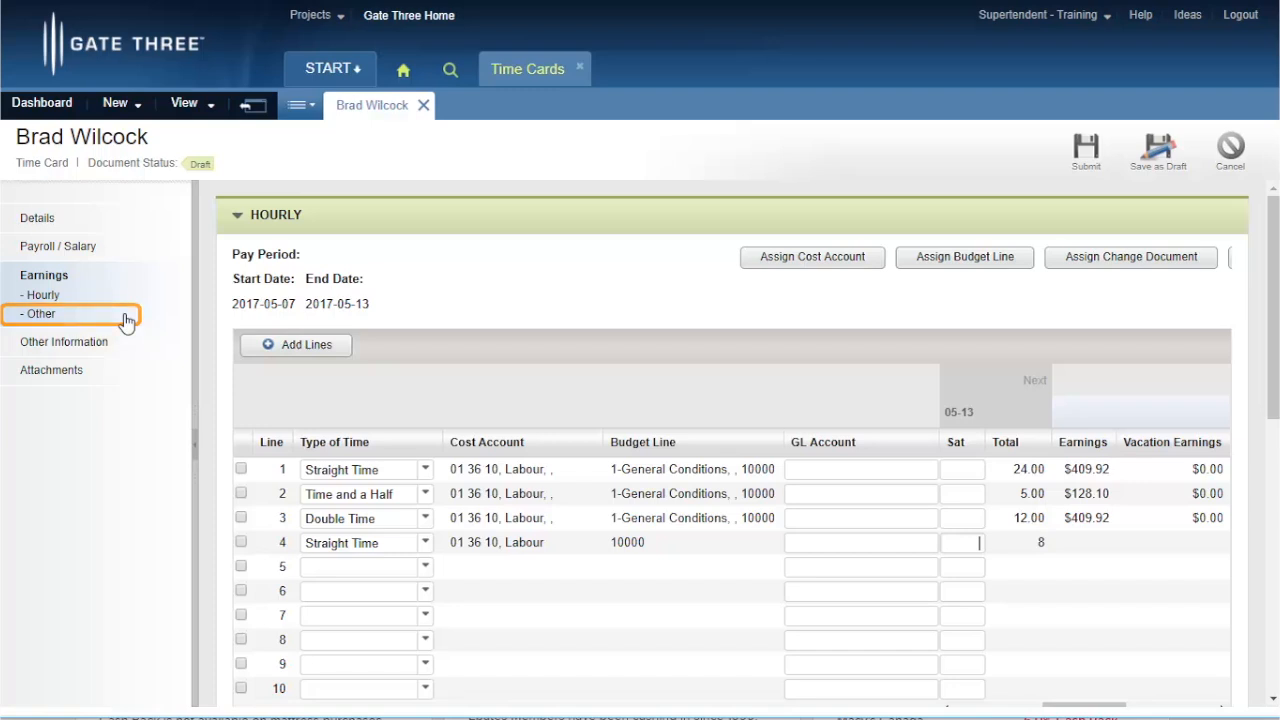
- In the Other earnings, set line 1's payroll component to Benefits and assign it cost account 01 54 30 Material (Office)
click(126, 318)
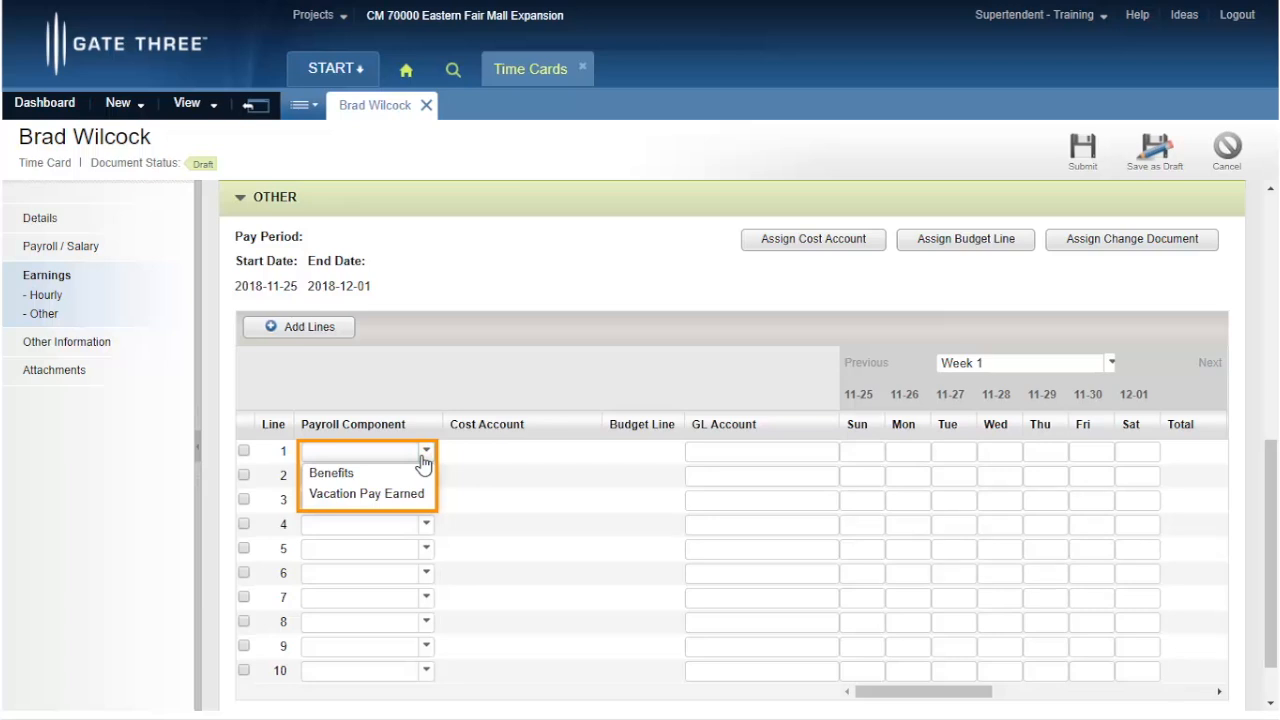
click(422, 460)
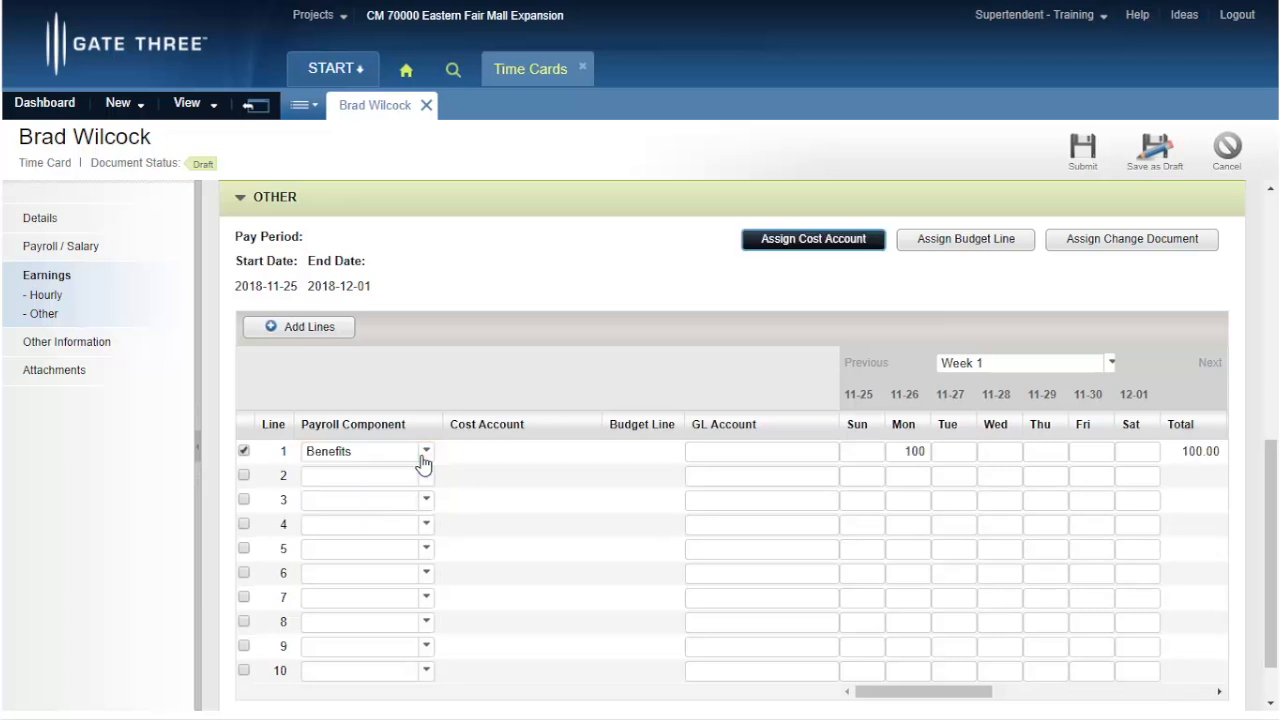
click(866, 247)
click(146, 585)
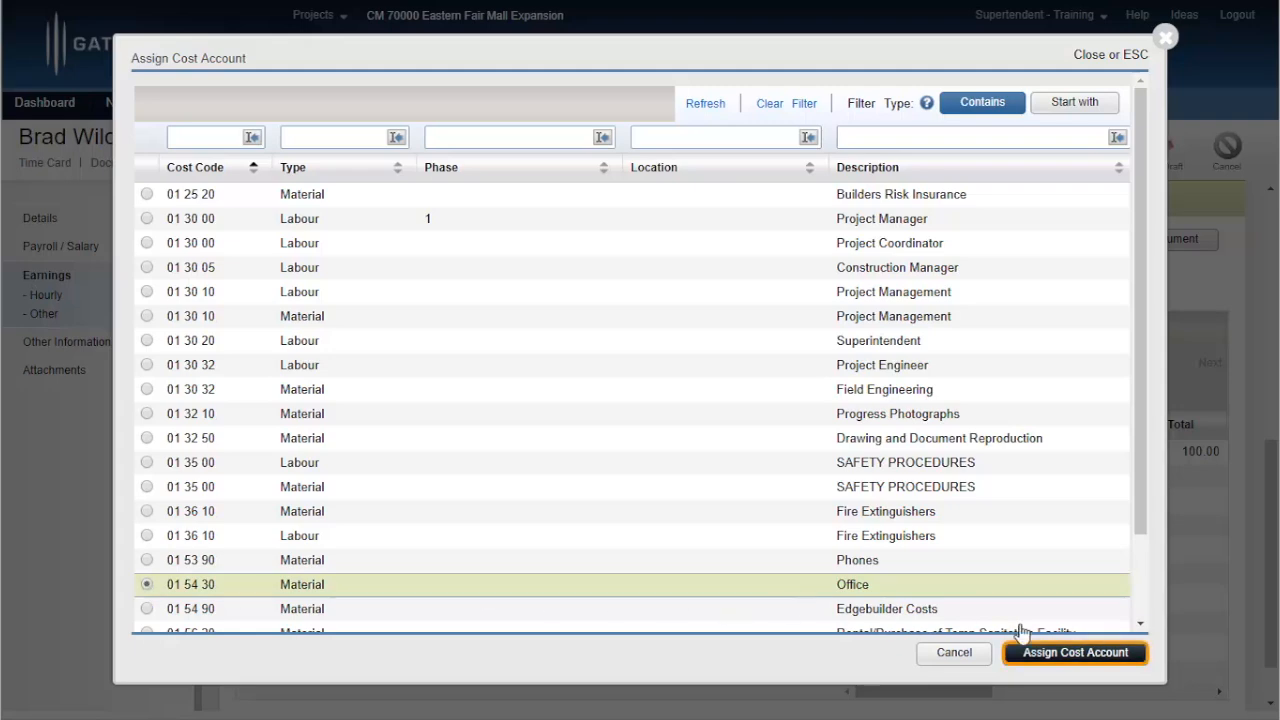
click(1098, 664)
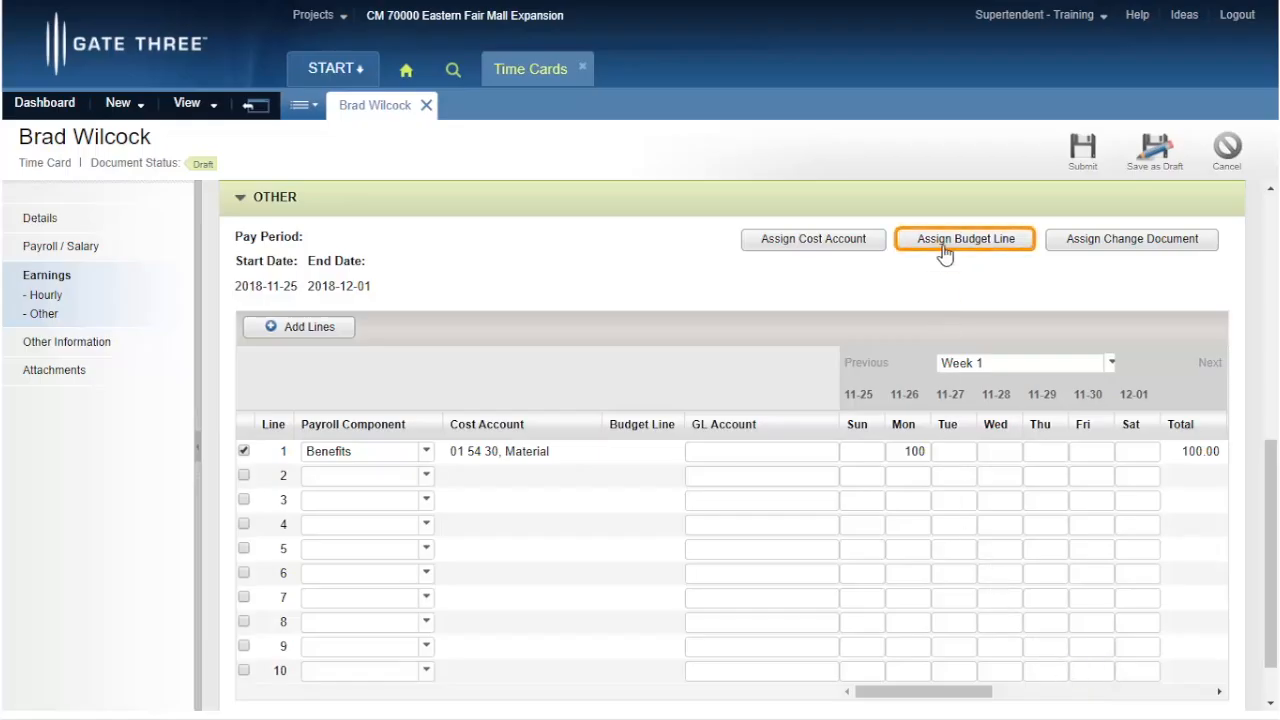
- Assign budget line 10000 General Accounts to the Benefits line and enter 100 for Monday 11-26
click(944, 254)
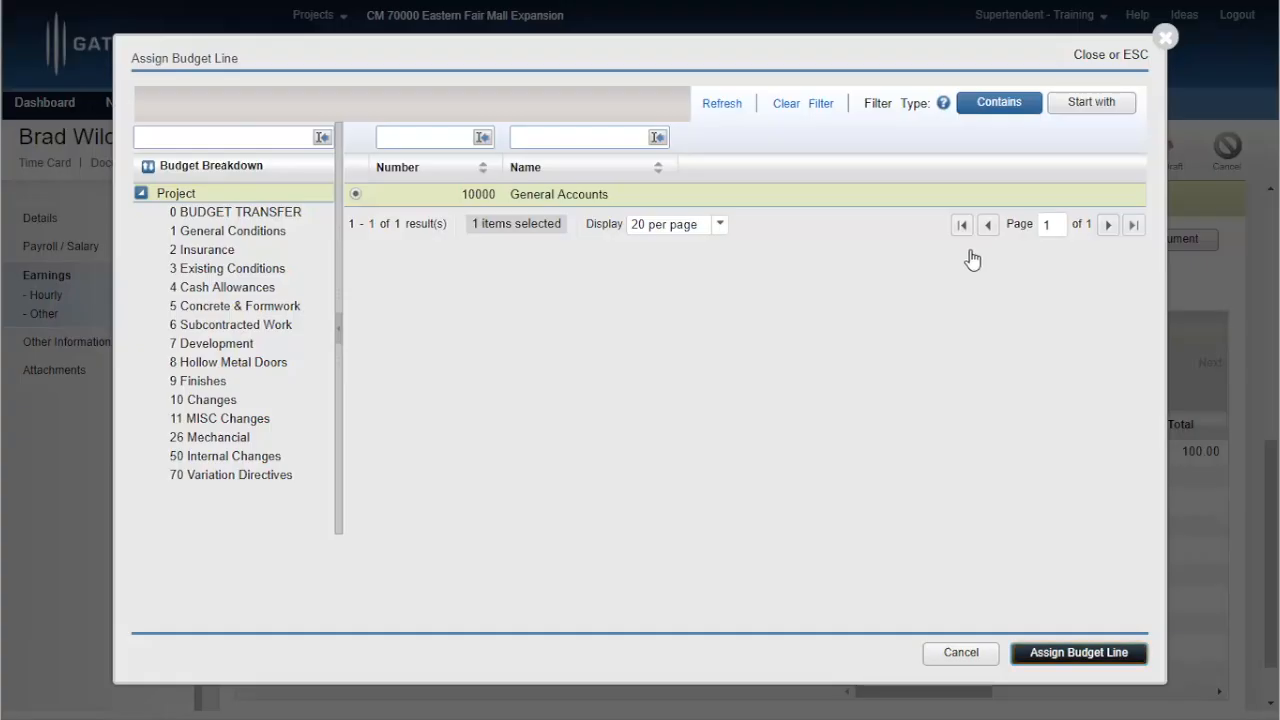
click(1076, 663)
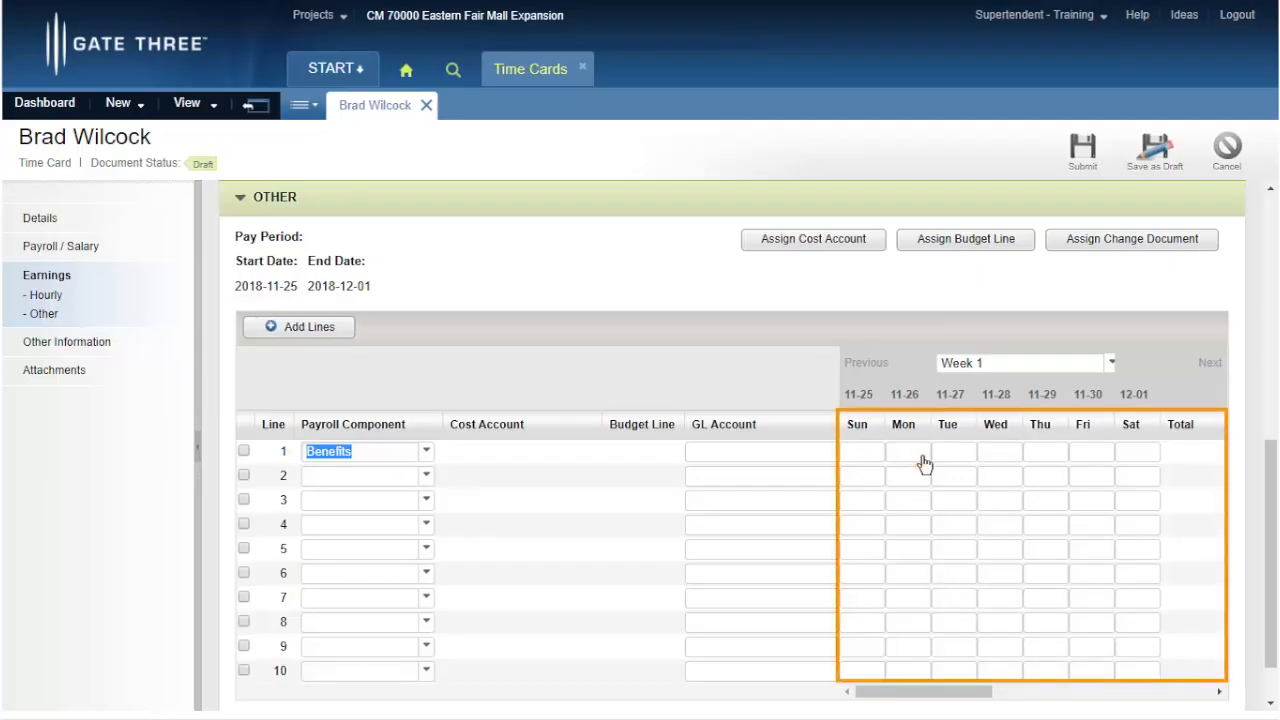
click(924, 462)
text(100)
key(Tab)
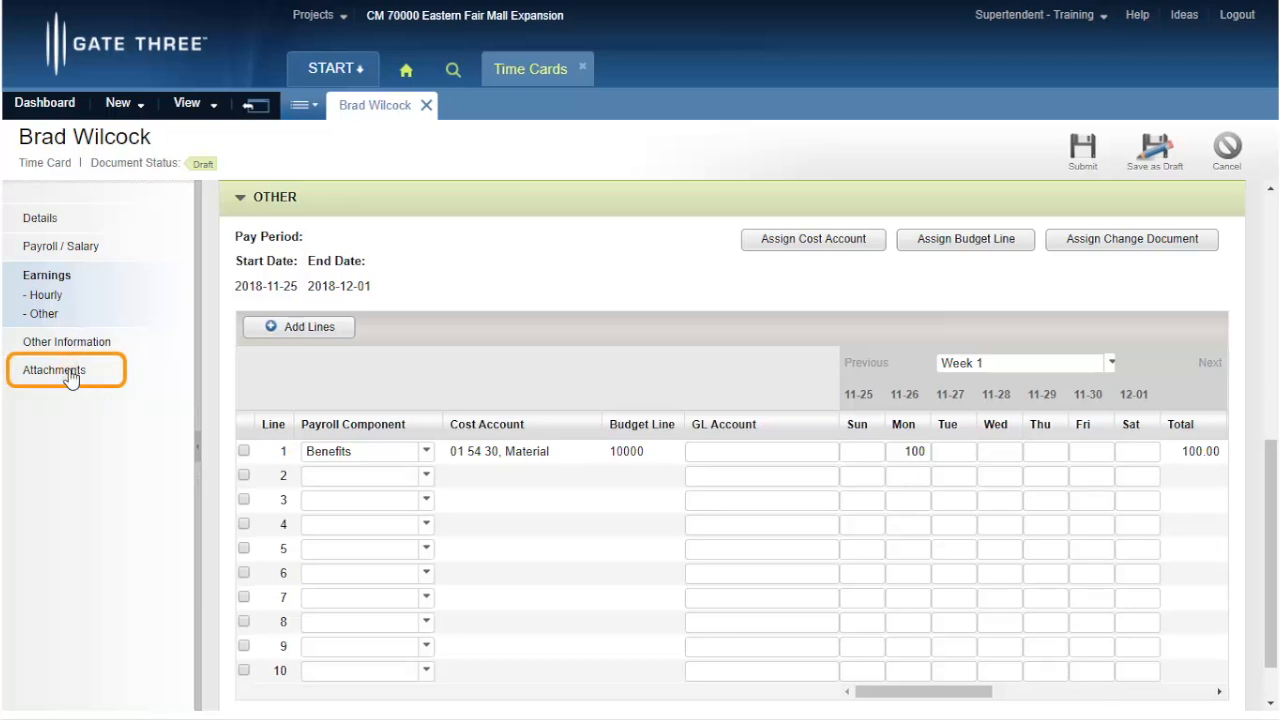
- Attach the TIME SHEET Word document from the Downloads folder to the time card and submit the card
click(68, 376)
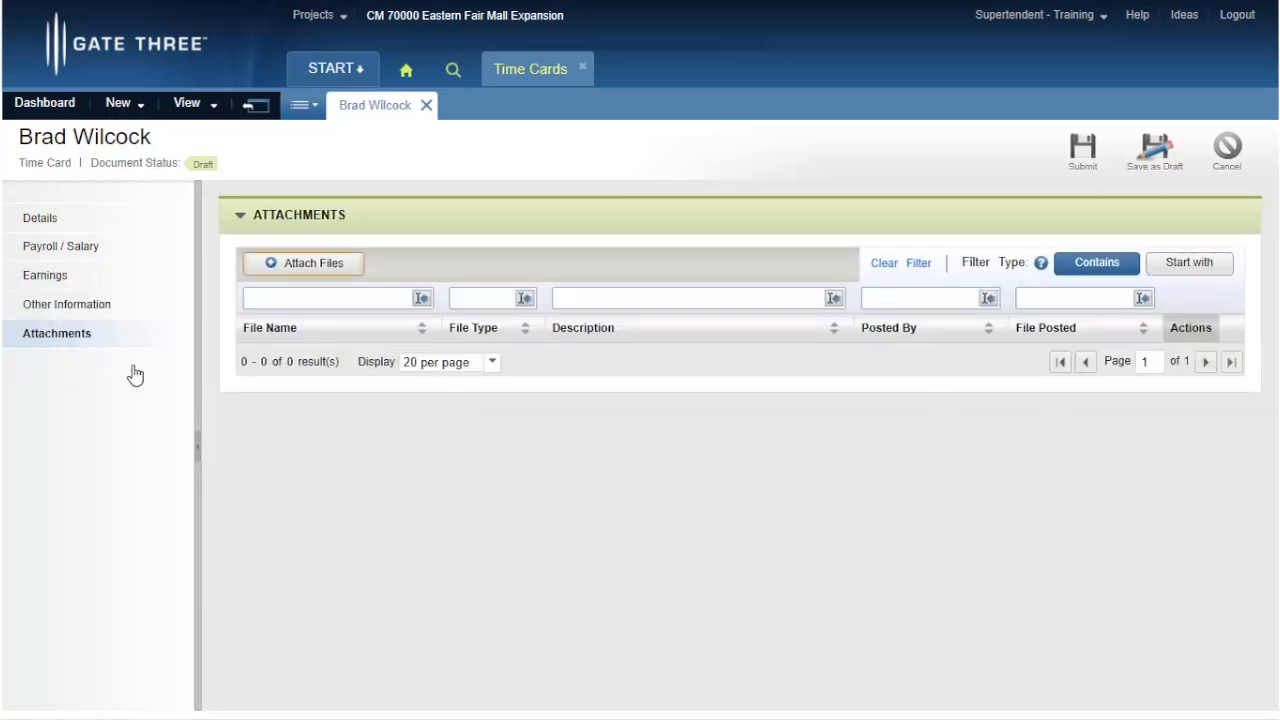
click(258, 270)
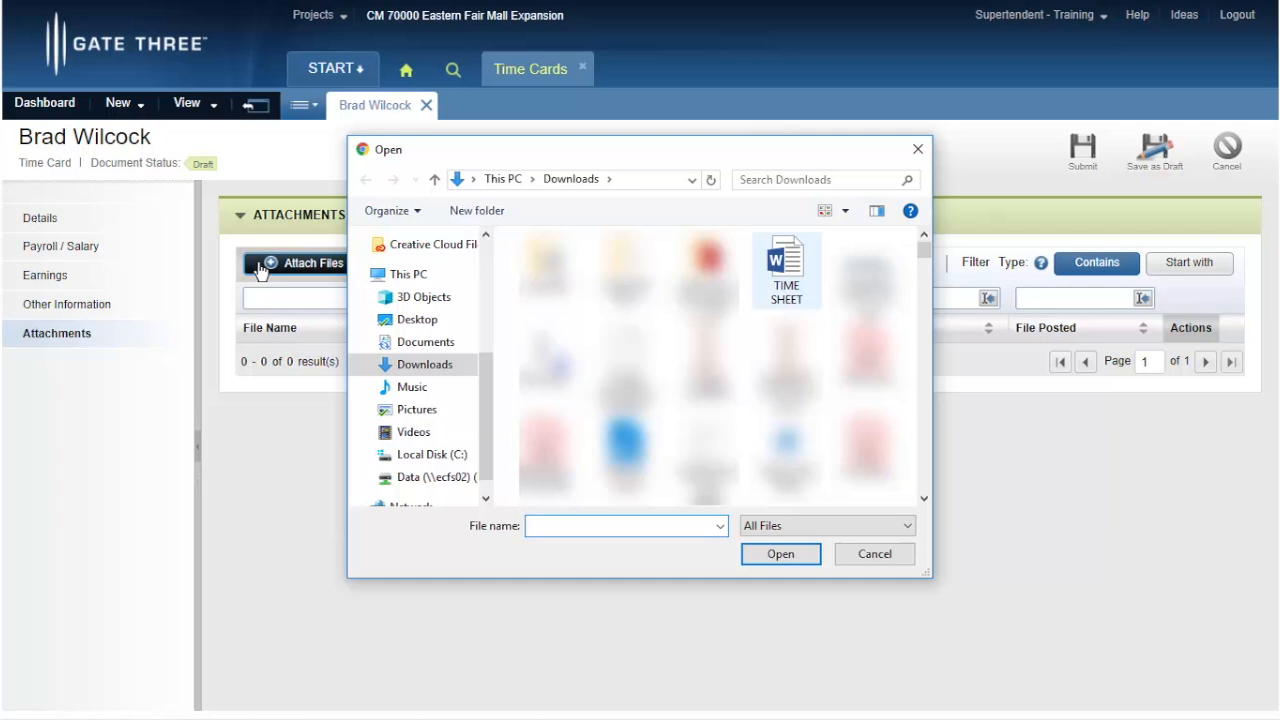
click(808, 562)
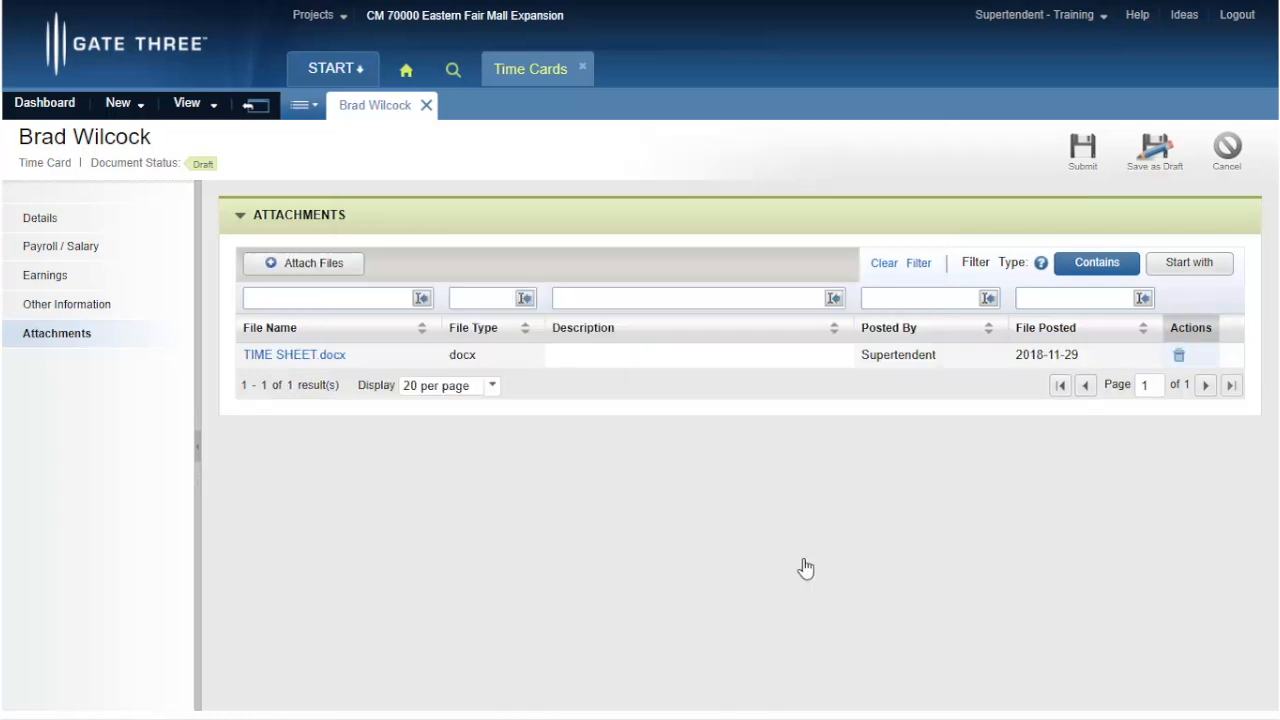
click(1083, 160)
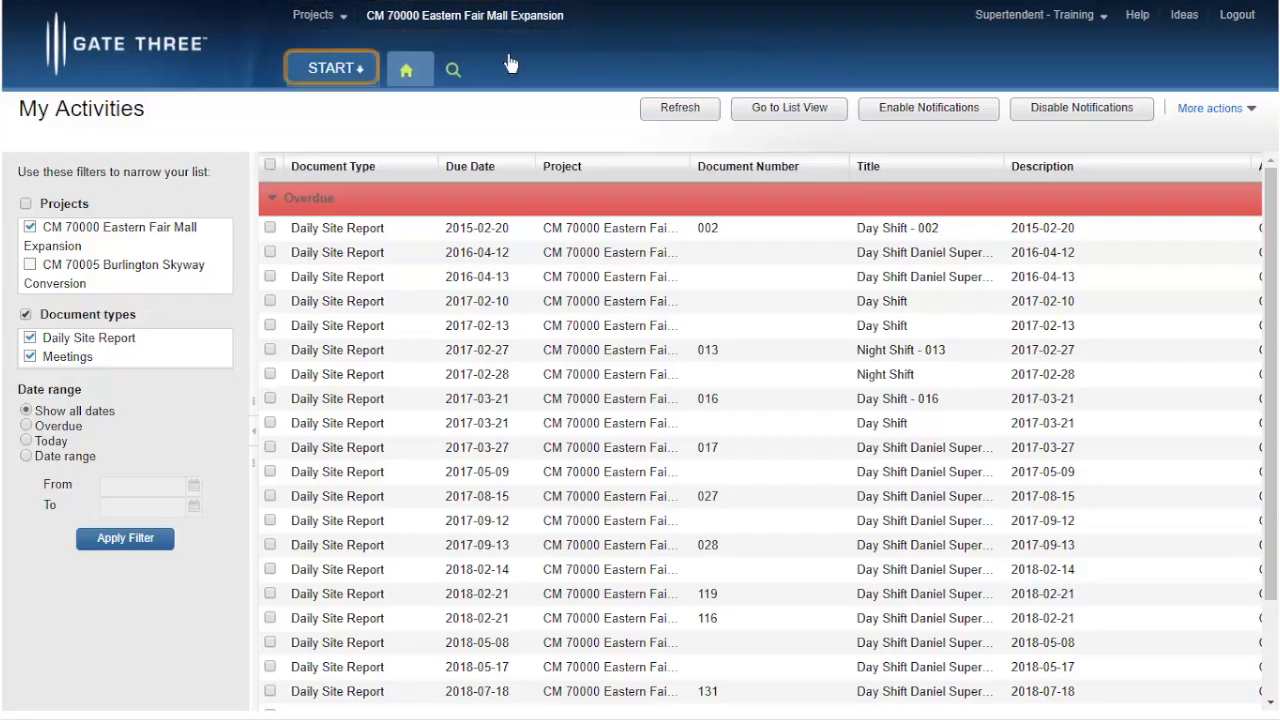
- Open the Hourly Employee Profiles view of the Field Management time cards and filter it by the employee's last name
click(356, 80)
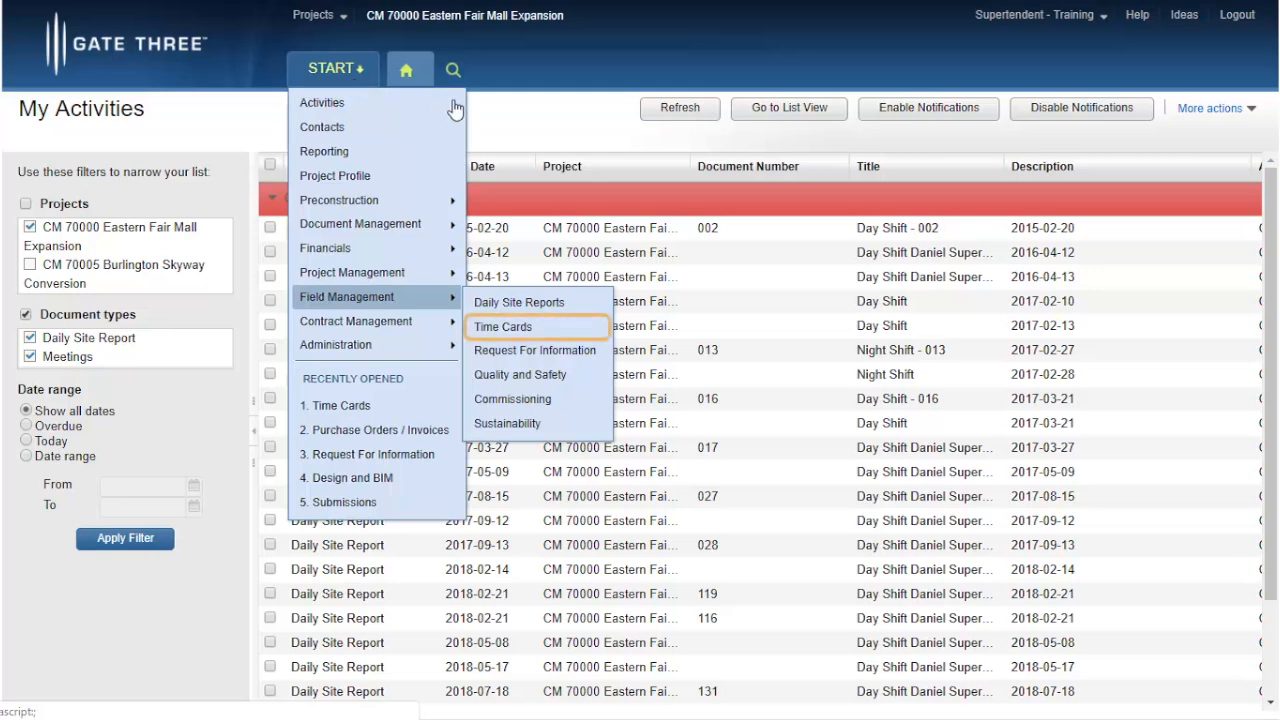
click(558, 329)
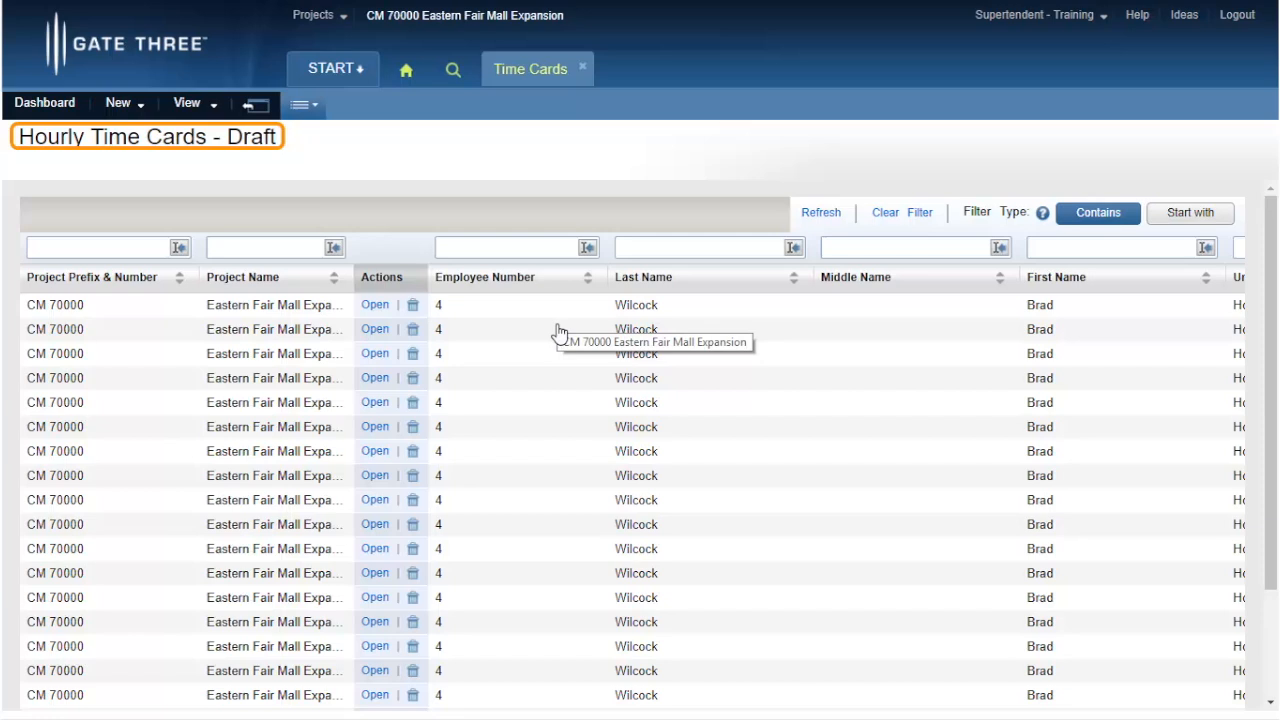
click(211, 107)
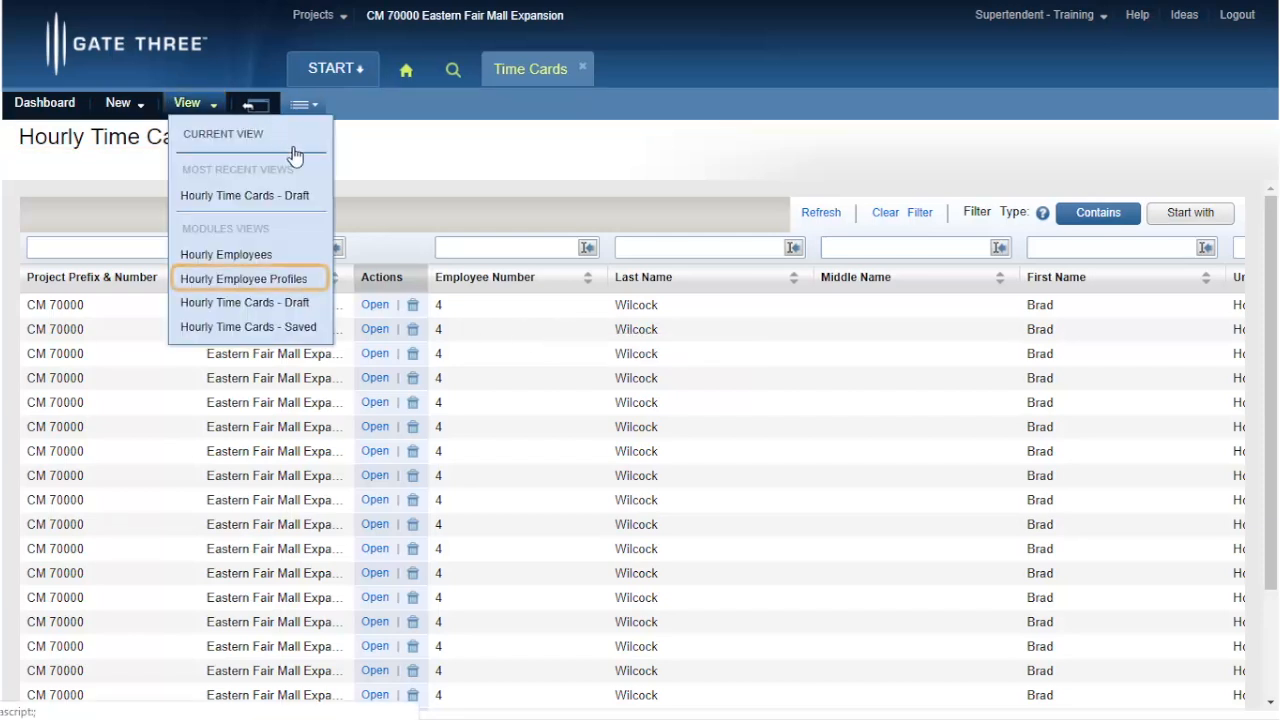
click(321, 285)
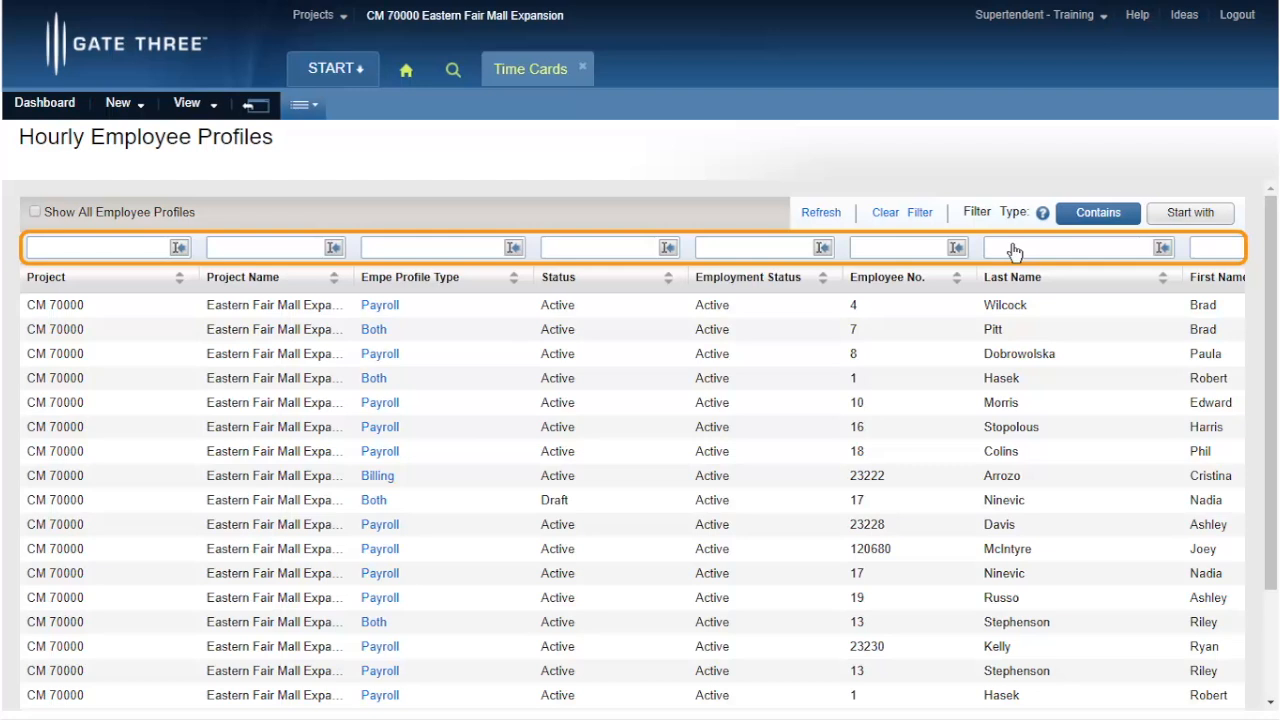
text(WILCOCK)
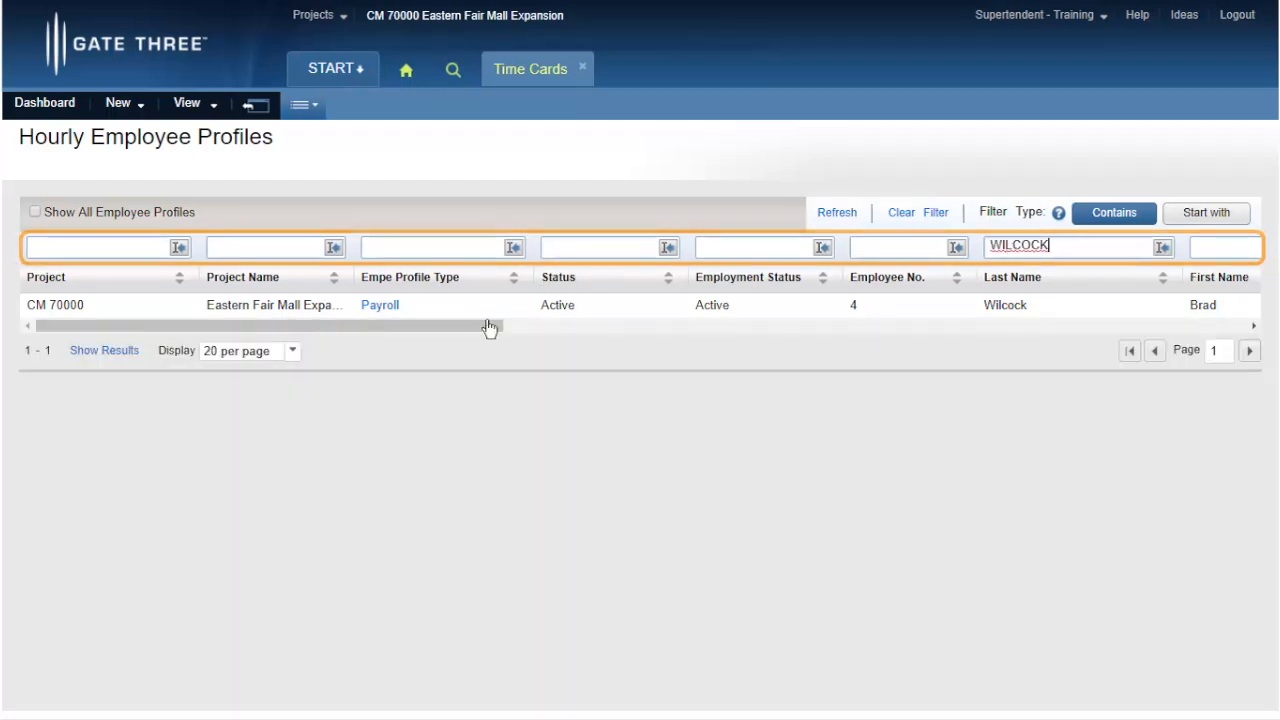
- Create a time card from the filtered employee's profile and submit it
click(490, 327)
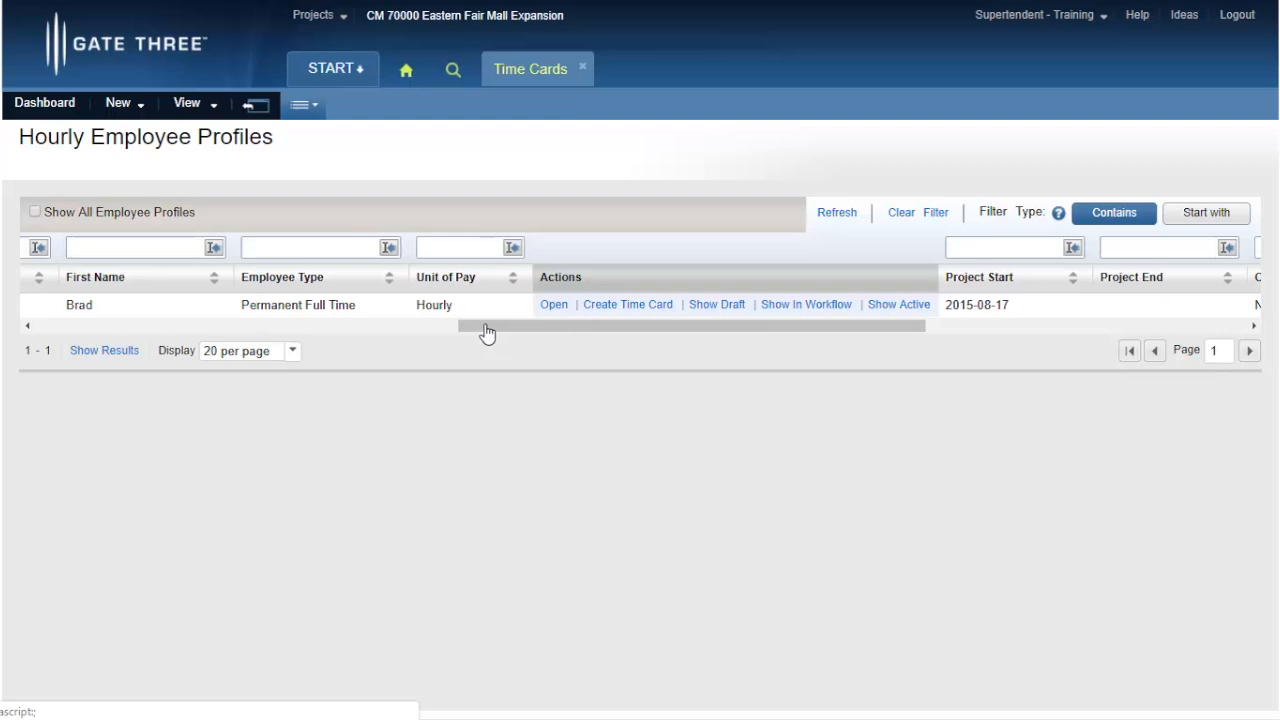
click(640, 313)
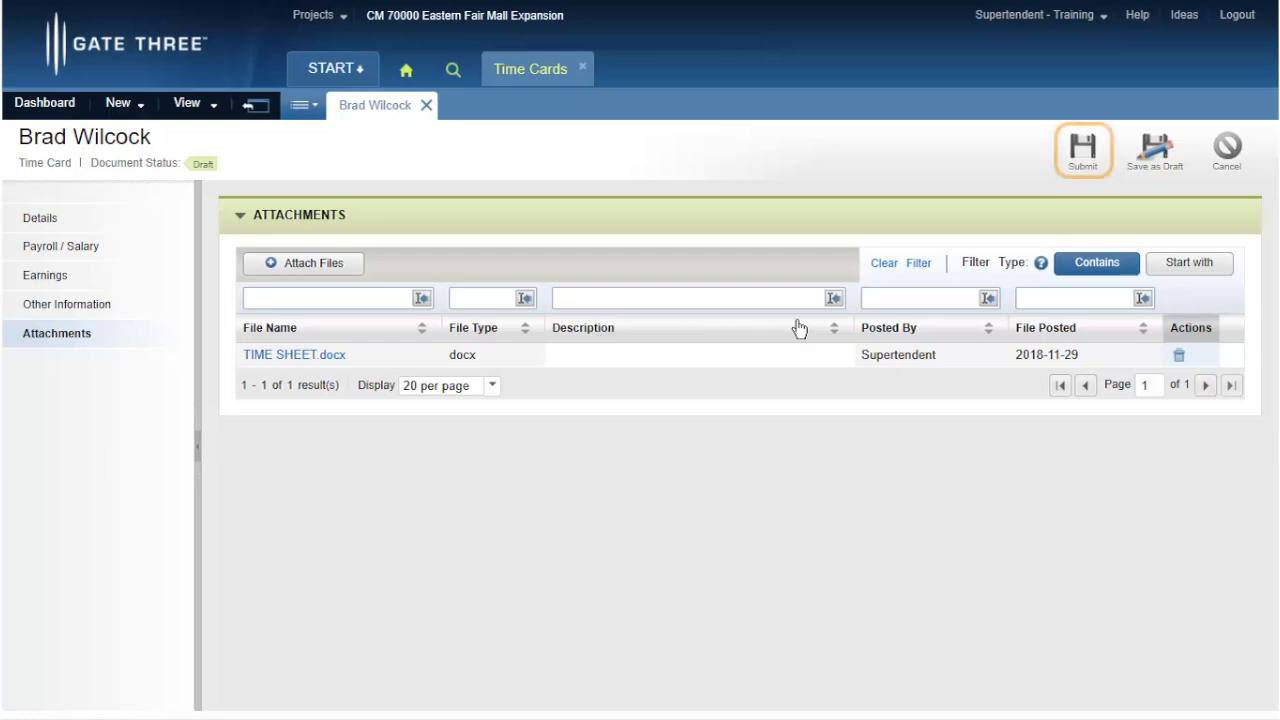
click(1083, 155)
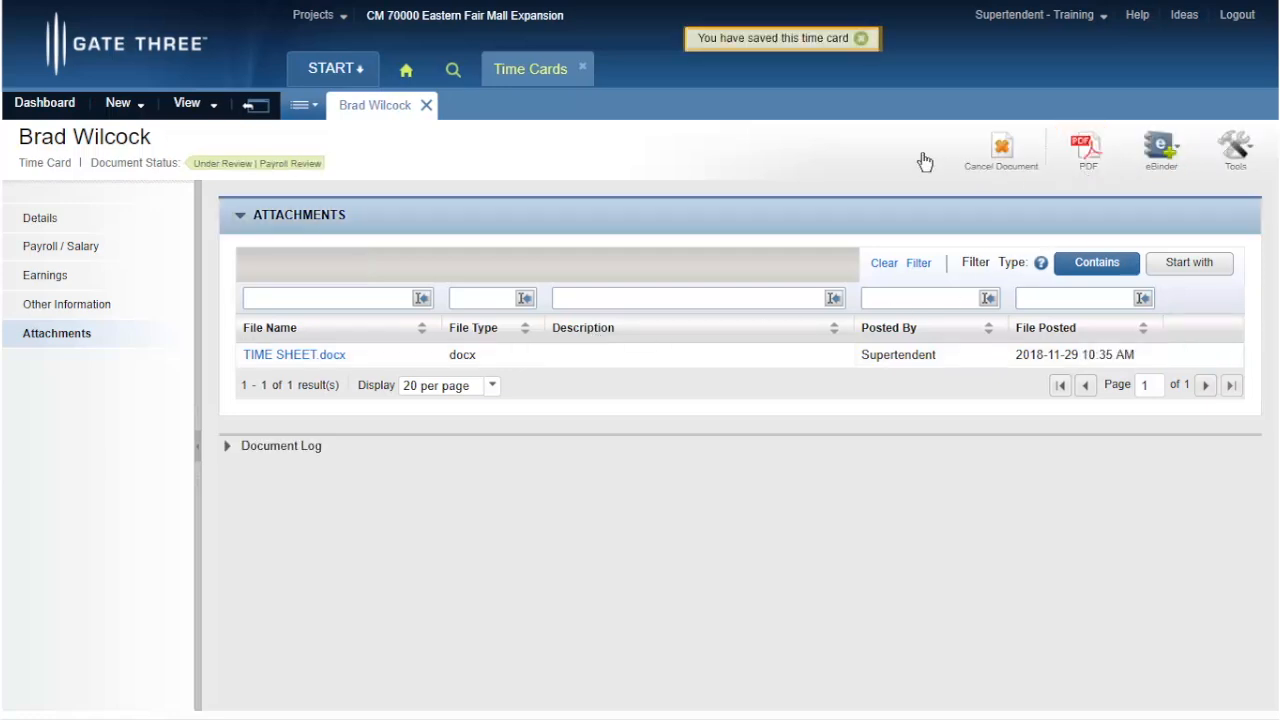